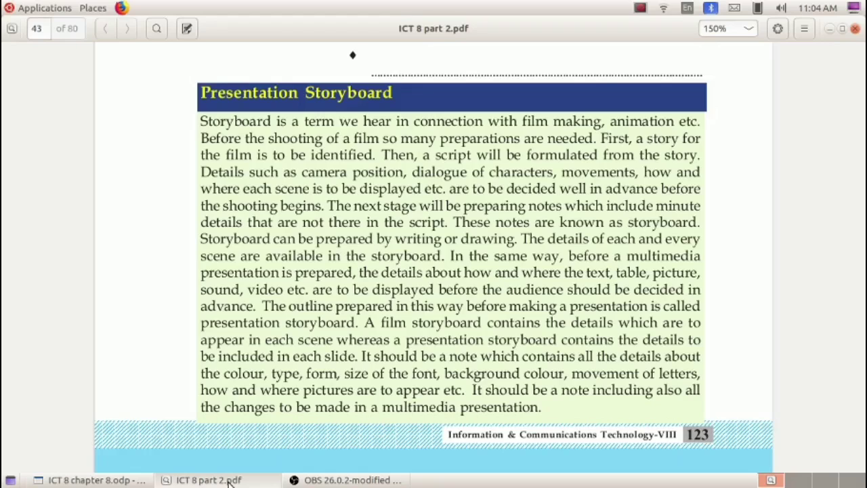
- Read slides 1–3 of the page 44 Model Storyboard, then minimize the PDF viewer
key("Down")
key("Down")
key("Down")
key("Down")
key("Down")
key("Down")
key("Down")
key("Down")
key("Down")
key("Down")
key("Down")
key("Down")
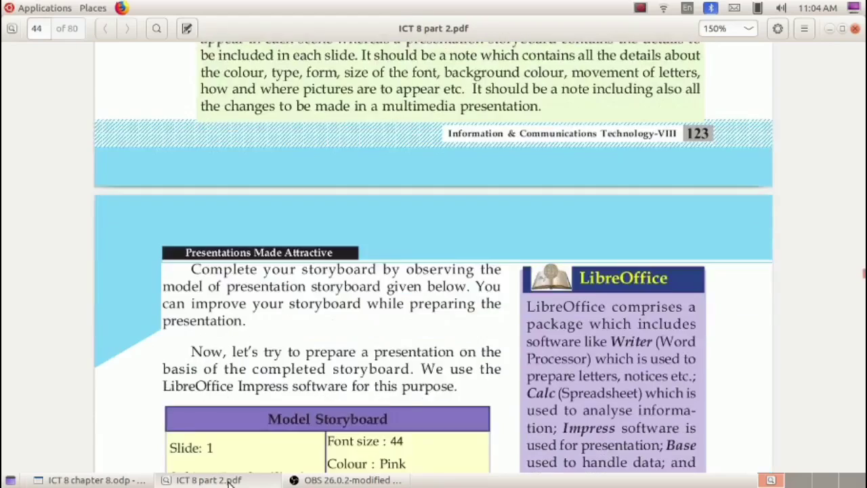
key("Down")
key("Down")
key("Down")
key("Down")
key("Down")
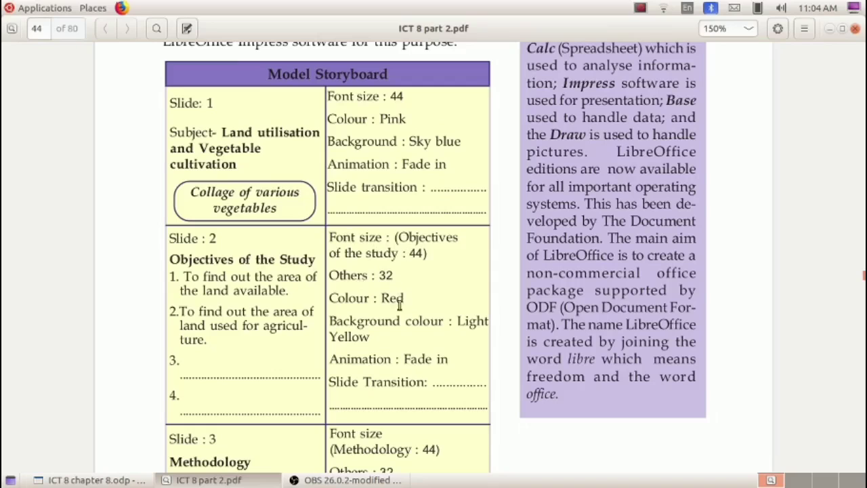
scroll(410, 334, "down", 4)
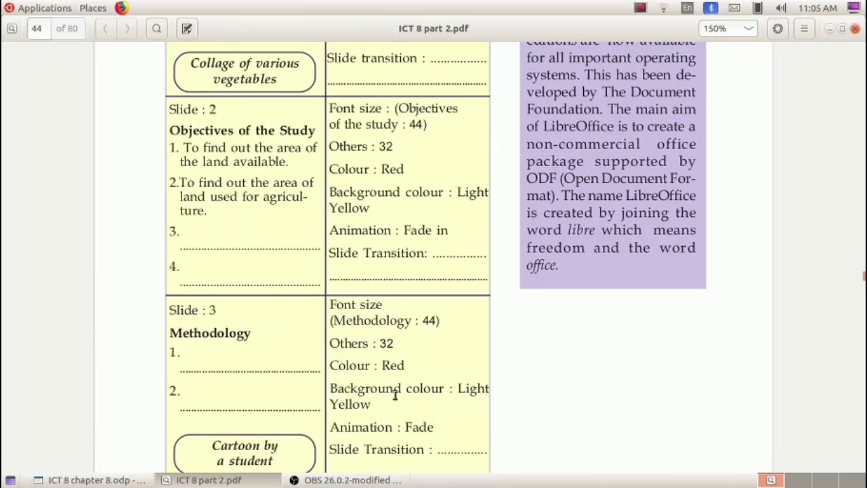
scroll(435, 364, "up", 5)
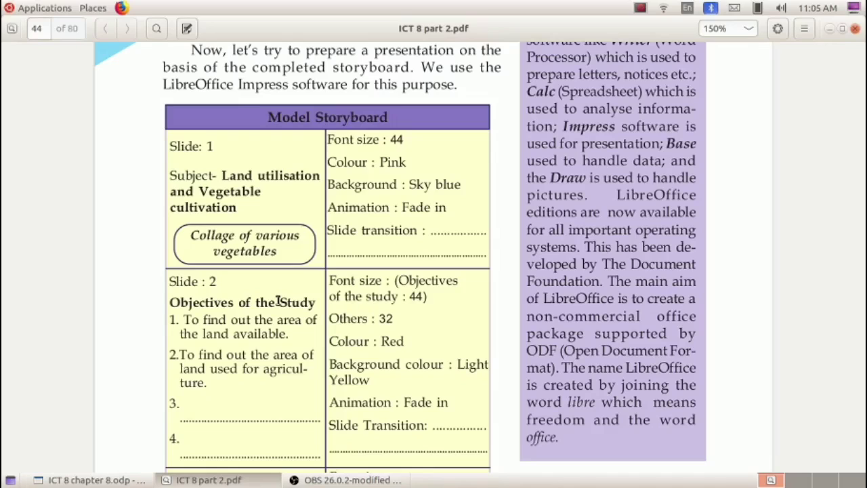
left_click(829, 28)
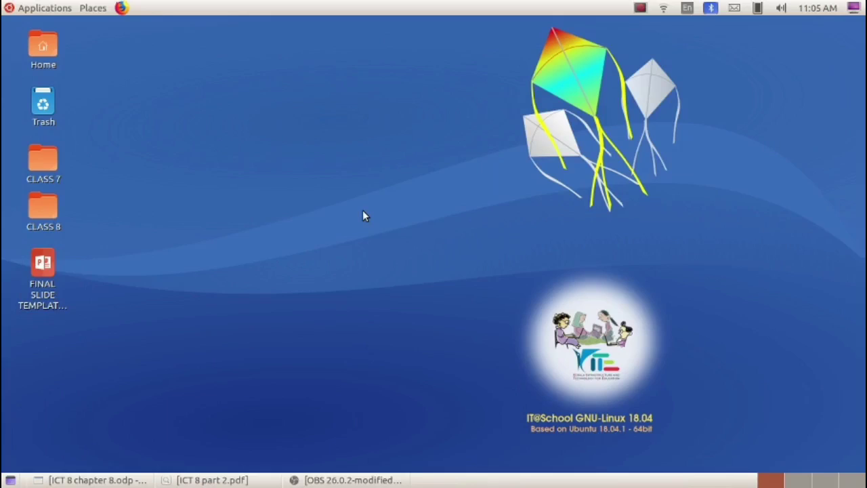
- Launch LibreOffice Impress from Applications > Office
left_click(45, 7)
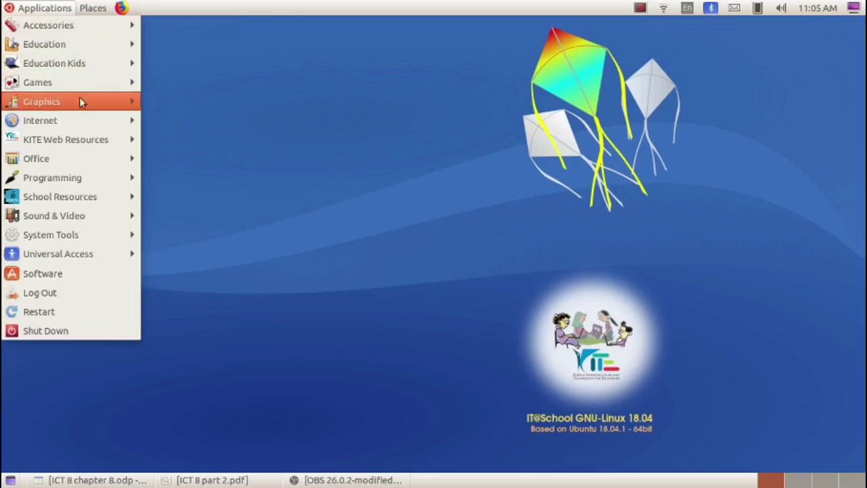
mouse_move(112, 160)
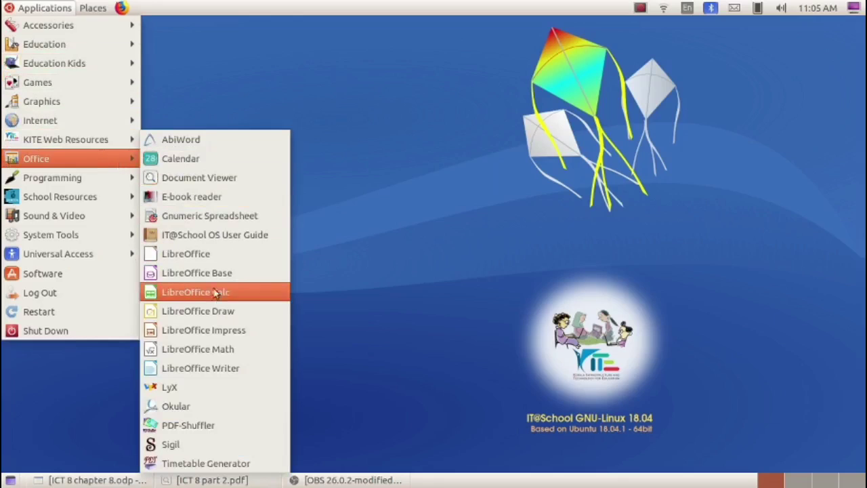
left_click(228, 329)
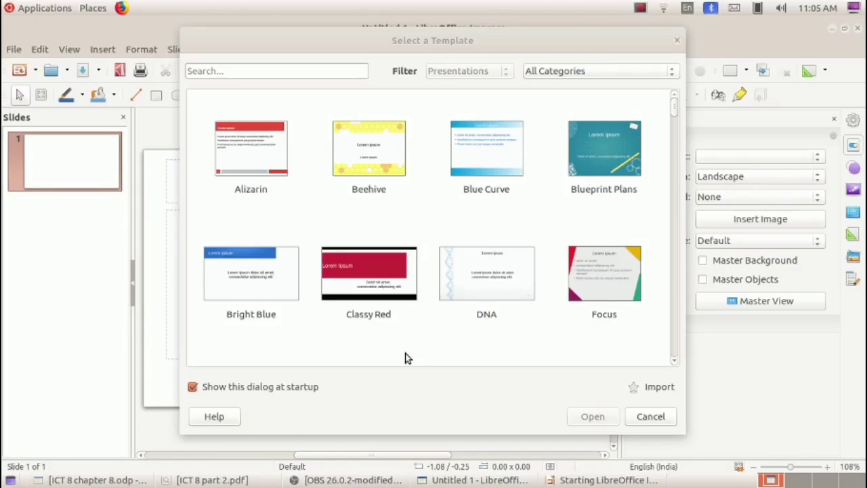
- Skip the template dialog, click into slide 1's title placeholder, and glance at the storyboard PDF
left_click(640, 415)
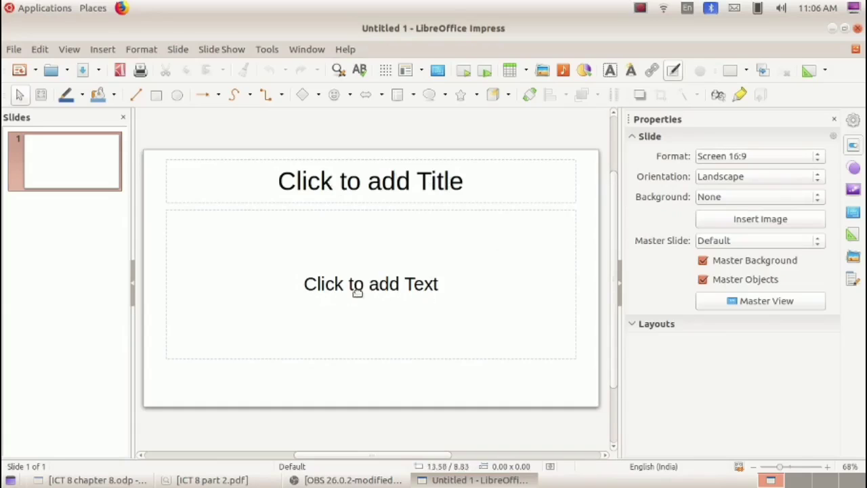
left_click(367, 183)
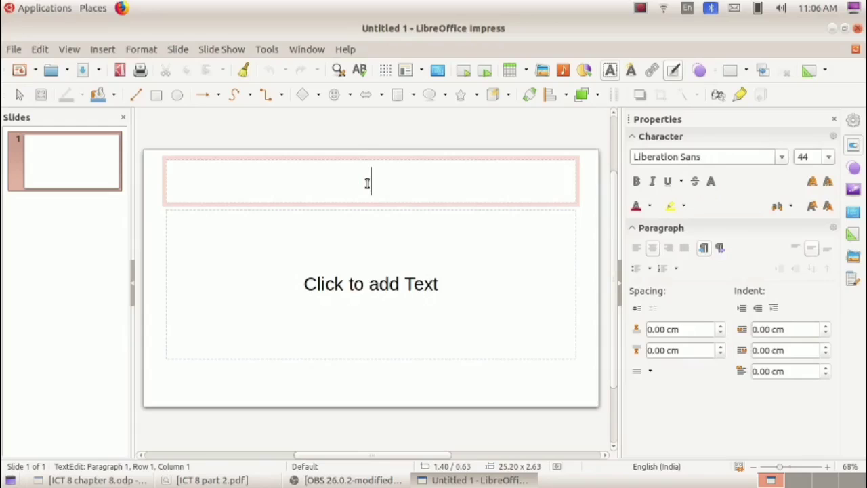
left_click(373, 289)
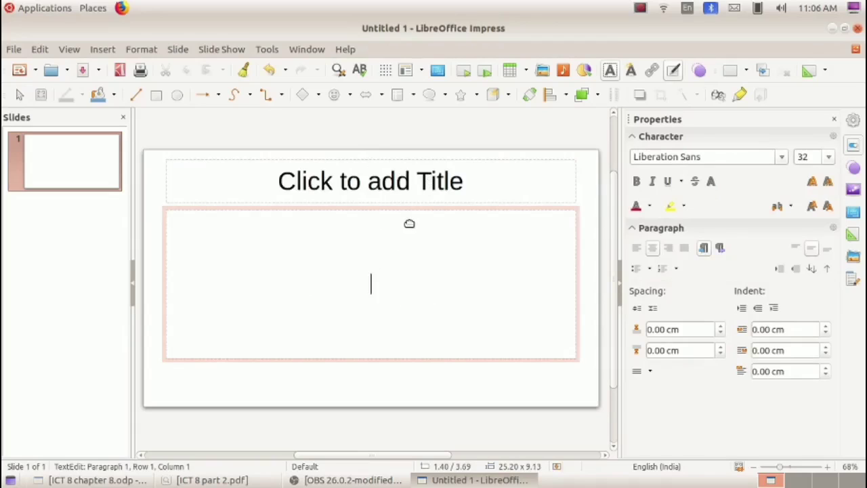
left_click(361, 182)
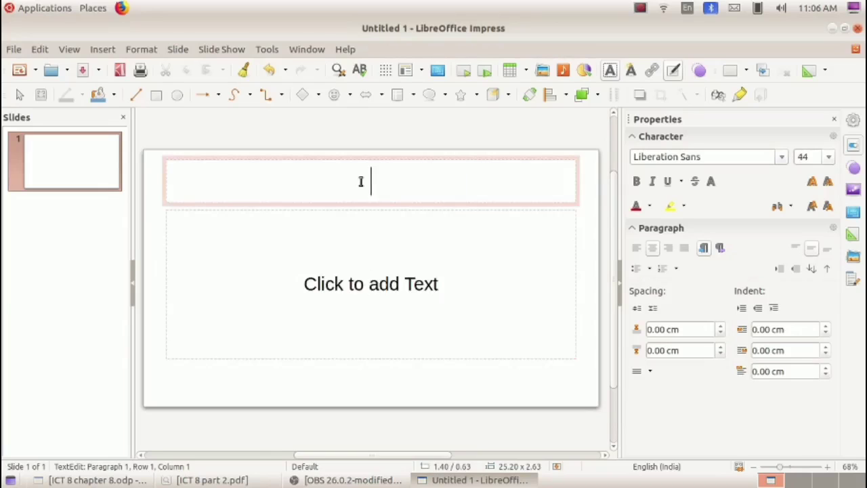
left_click(206, 482)
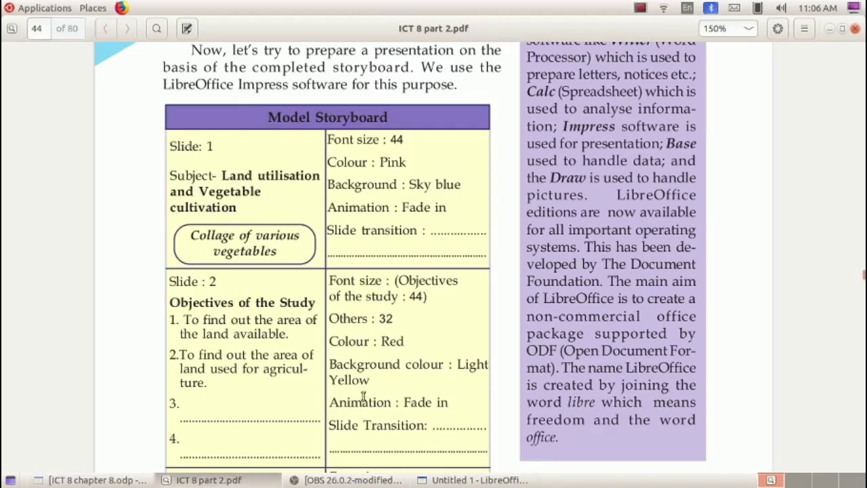
left_click(452, 482)
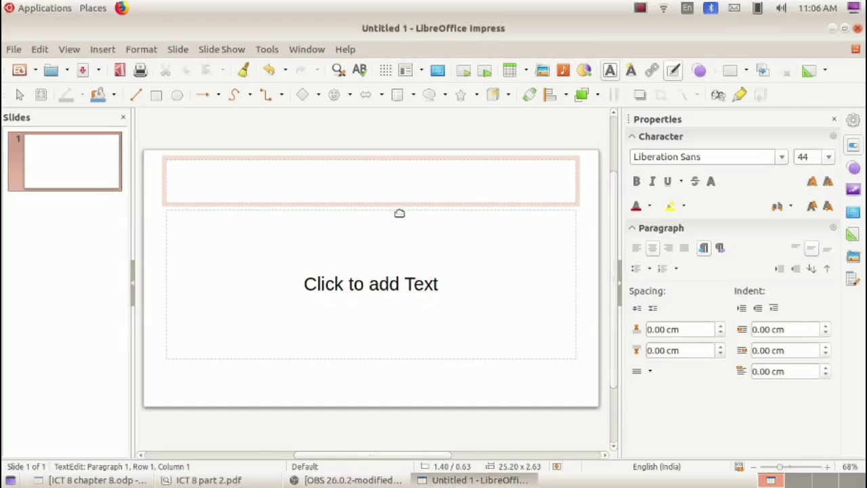
- Enter 'Land utilization & vegetable cultivation' as slide 1's title and select the text
type("Land u")
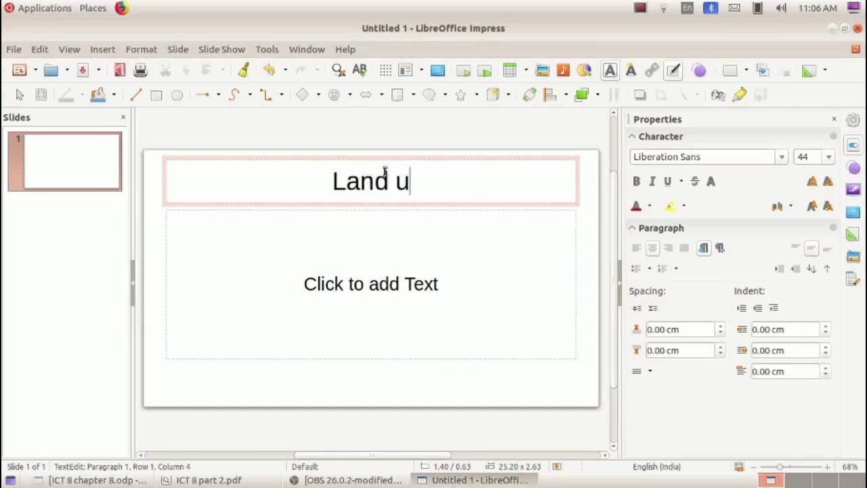
type("tiliza")
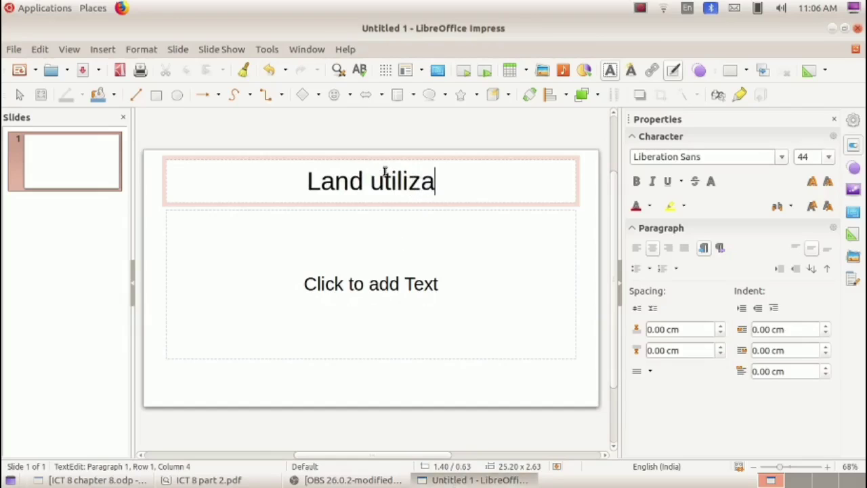
type("tion & vegetab")
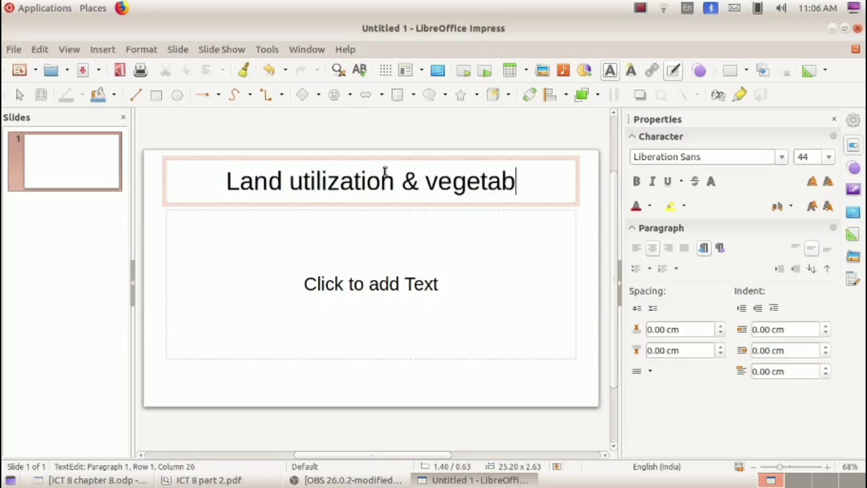
type("le cul")
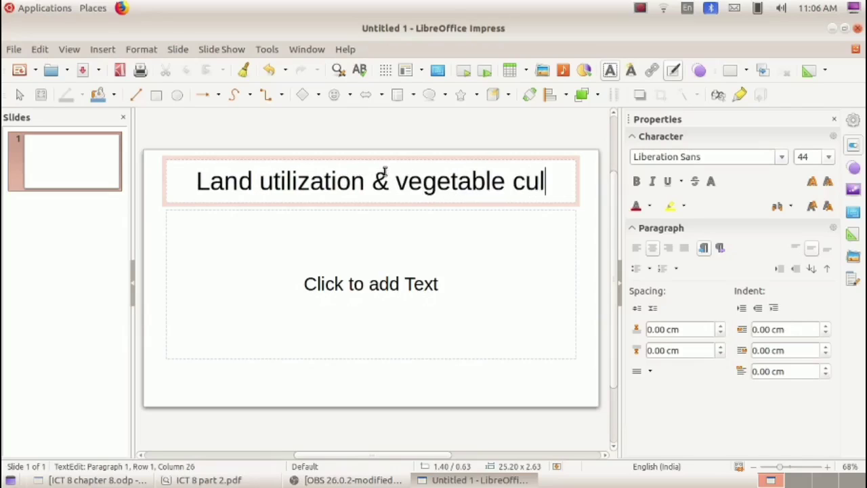
type("tivation")
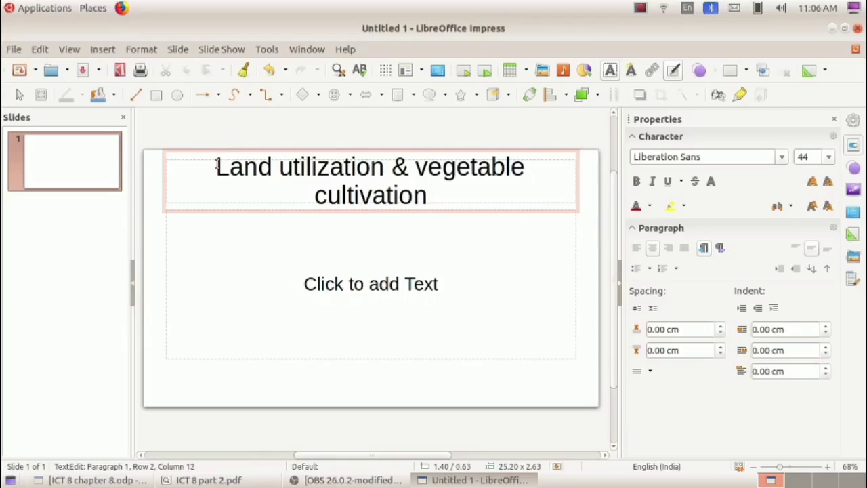
left_click_drag(216, 166, 466, 187)
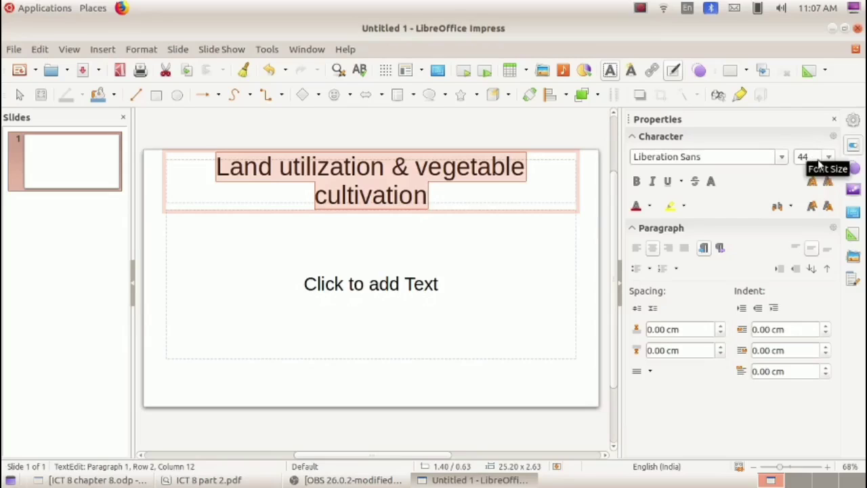
- Create slide 2 with empty title and bulleted text placeholders using New Slide (Ctrl+M)
left_click(558, 236)
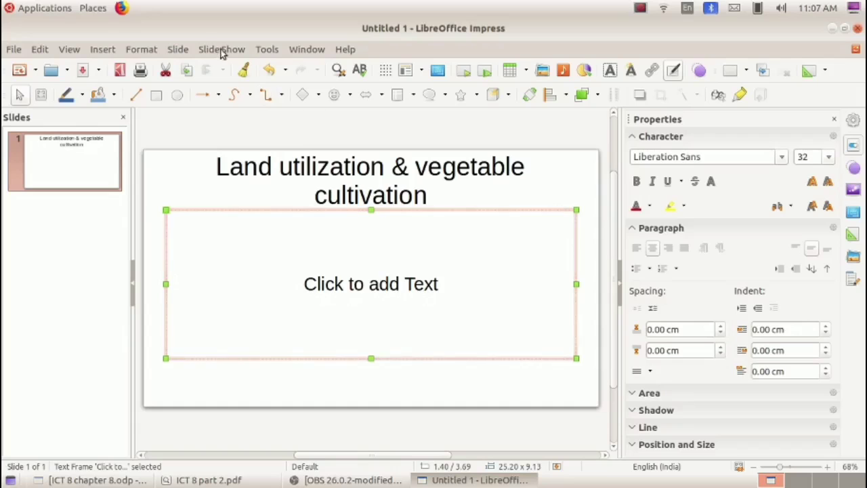
left_click(183, 50)
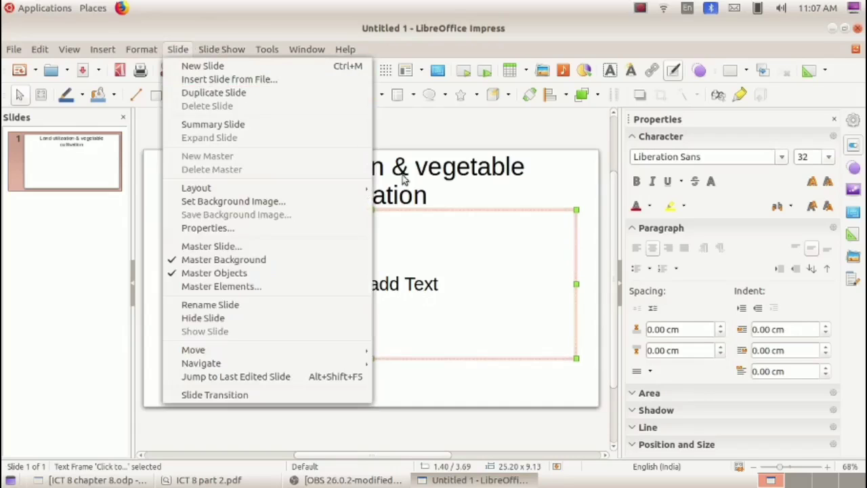
left_click(465, 243)
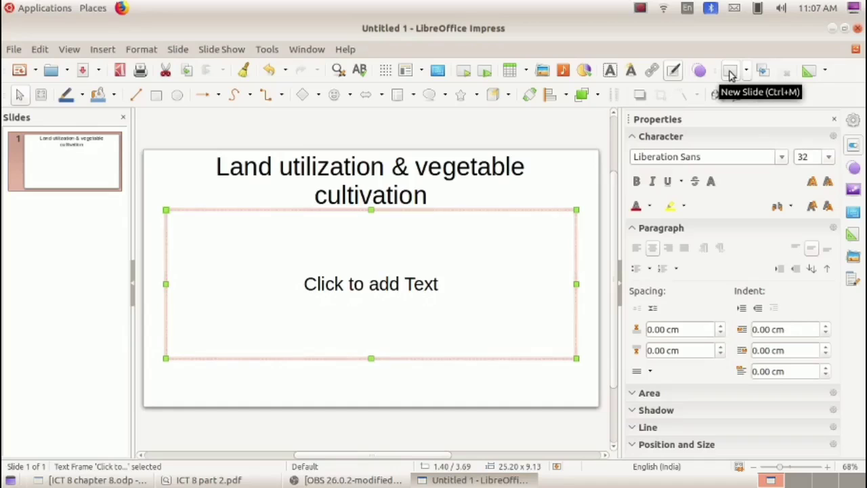
left_click(179, 51)
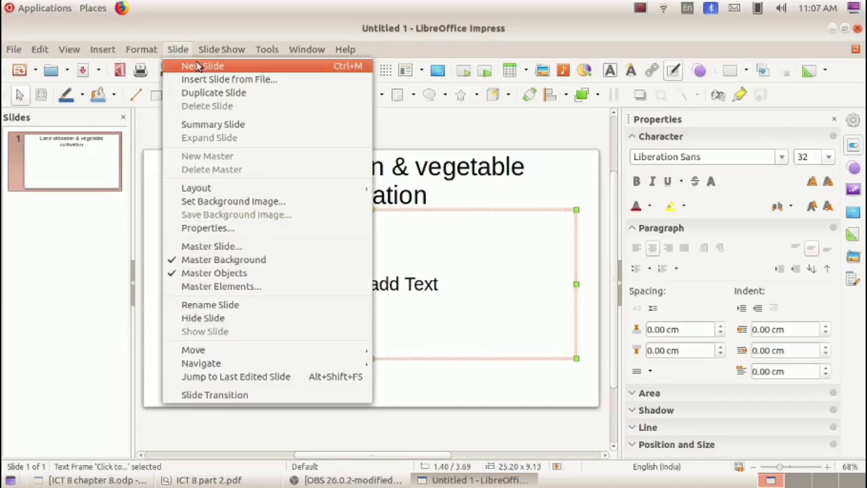
left_click(544, 226)
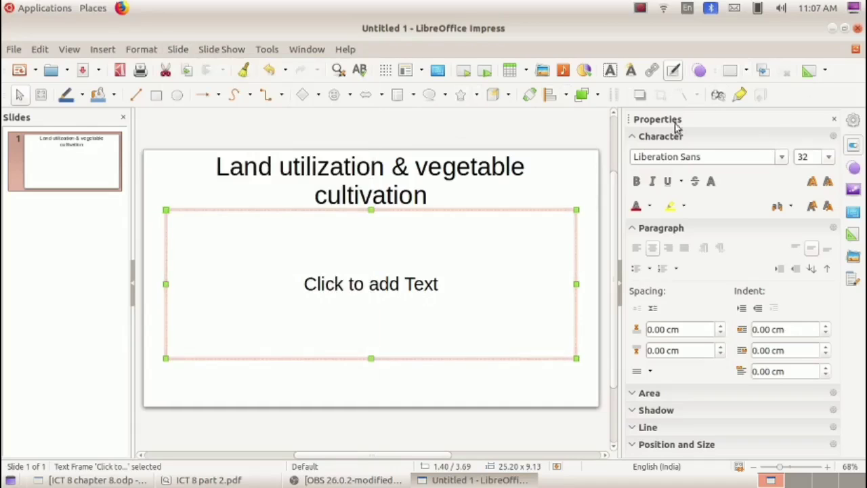
left_click(730, 74)
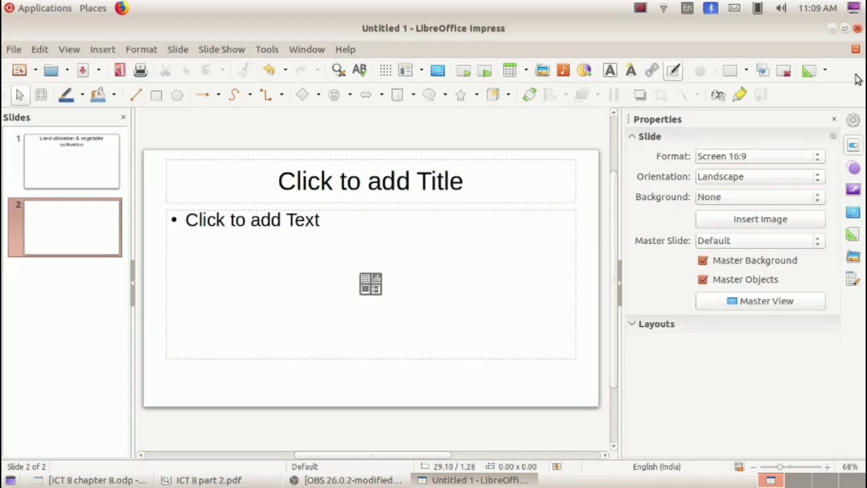
- Browse the New Slide and Slide Layout options without applying any, then check the storyboard PDF
left_click(746, 73)
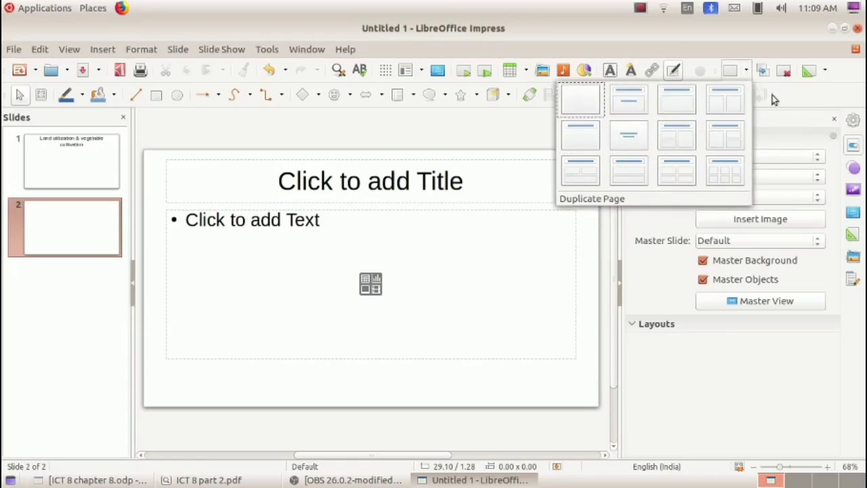
left_click(806, 92)
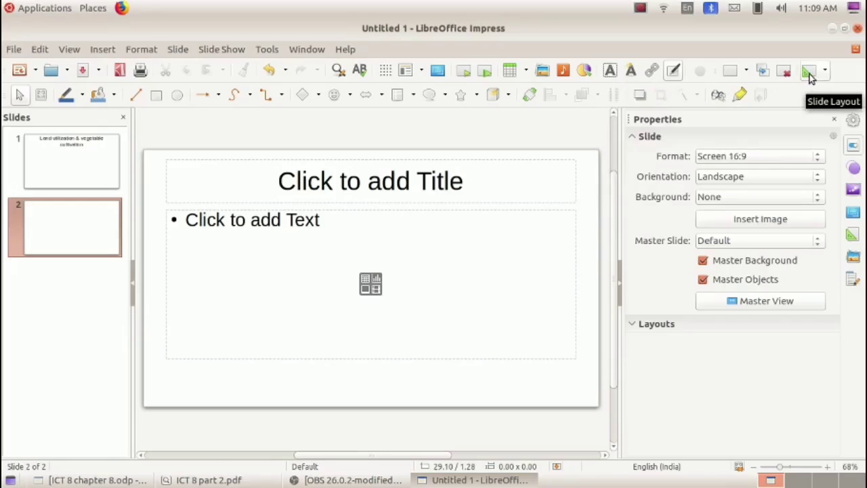
left_click(825, 73)
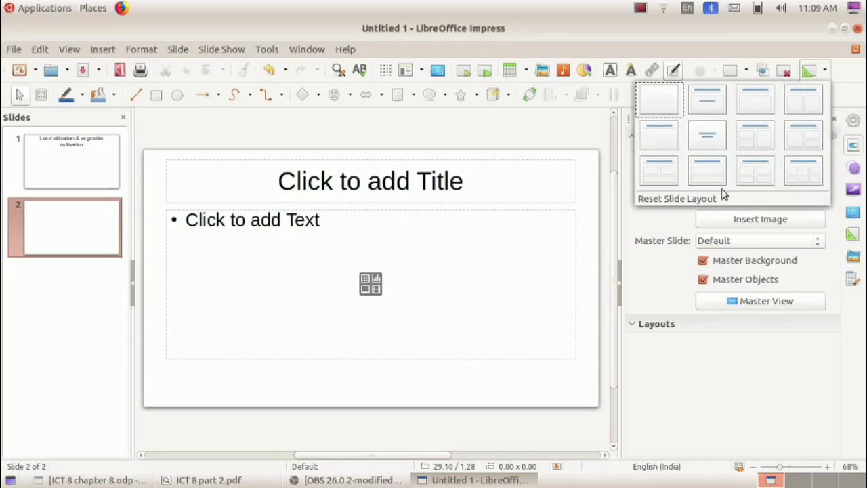
left_click(522, 263)
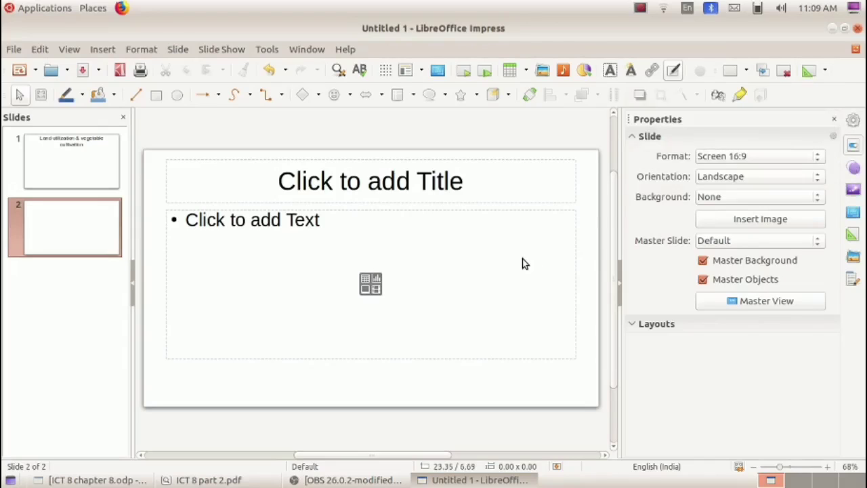
left_click(747, 70)
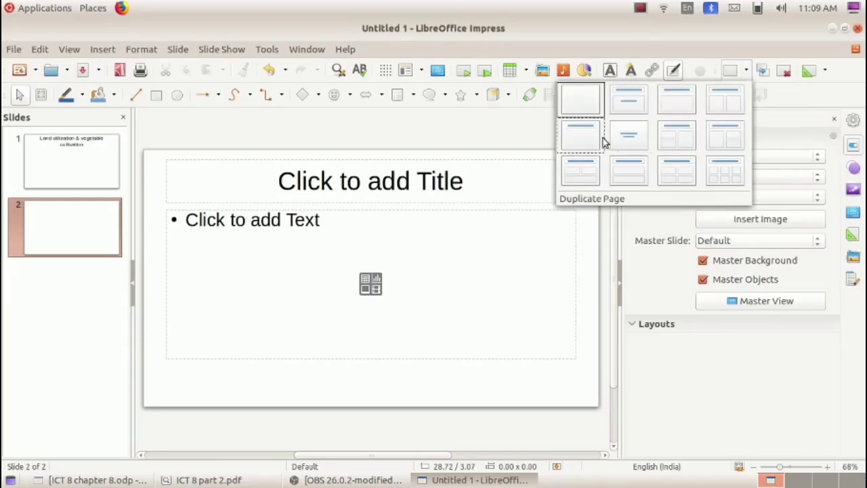
left_click(792, 100)
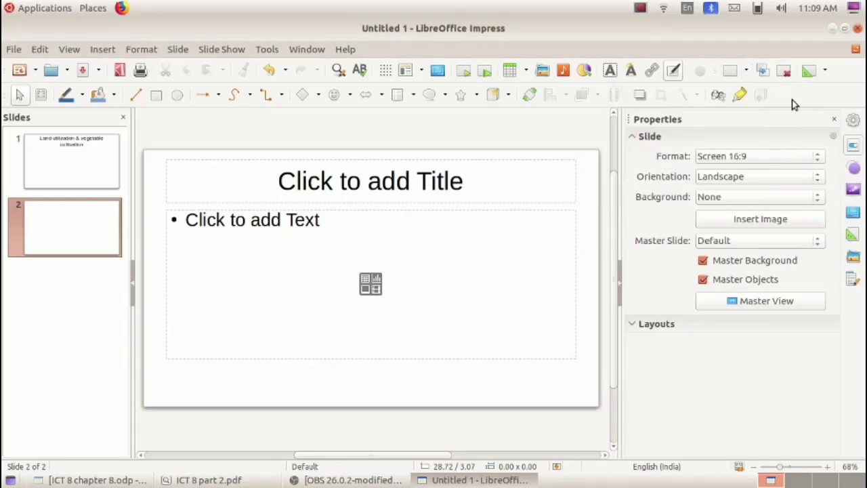
left_click(827, 71)
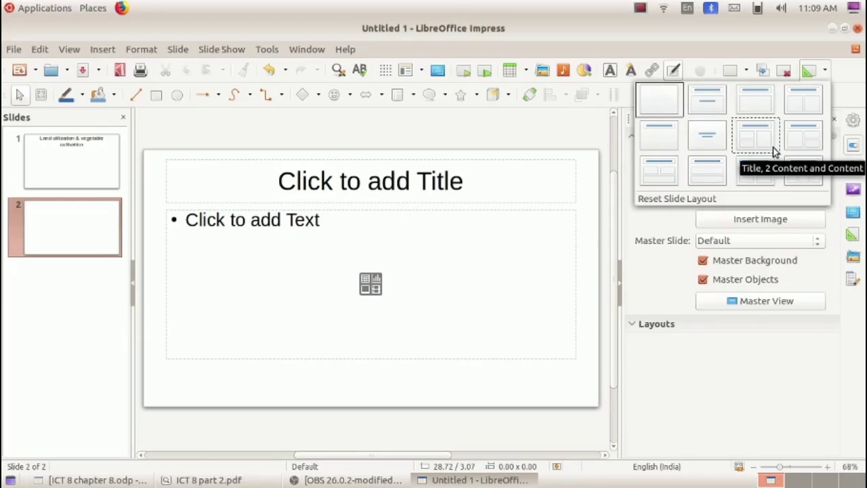
left_click(529, 269)
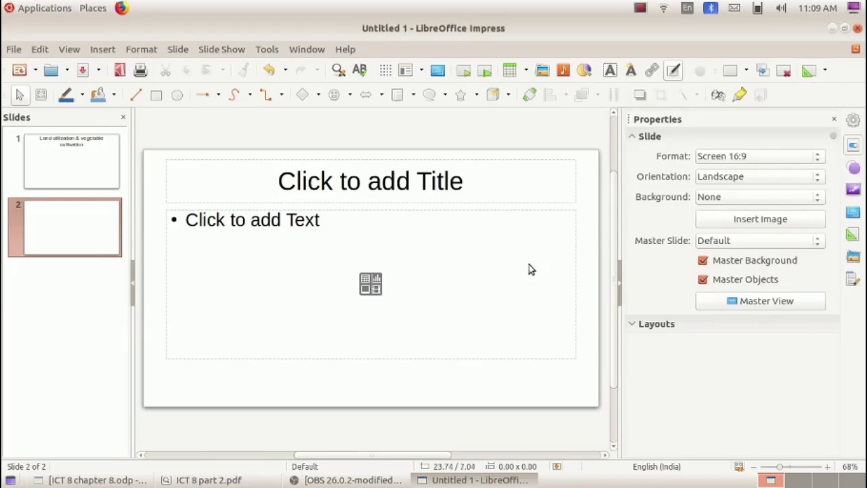
left_click(204, 479)
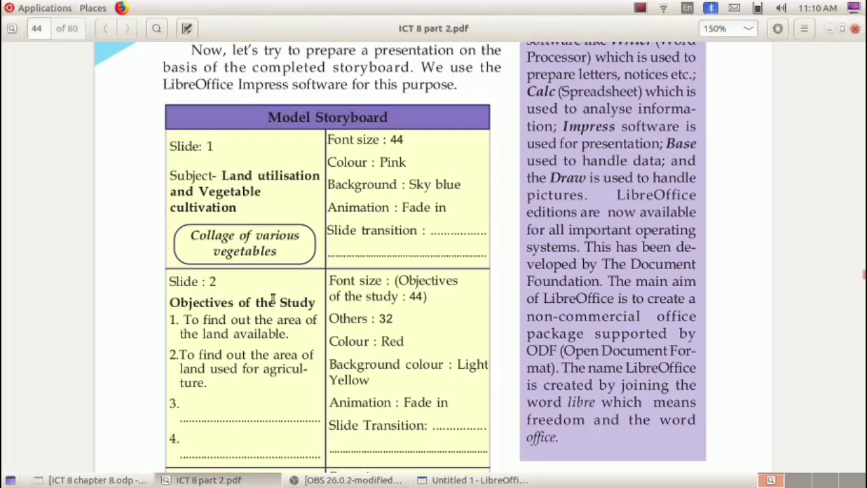
left_click(491, 478)
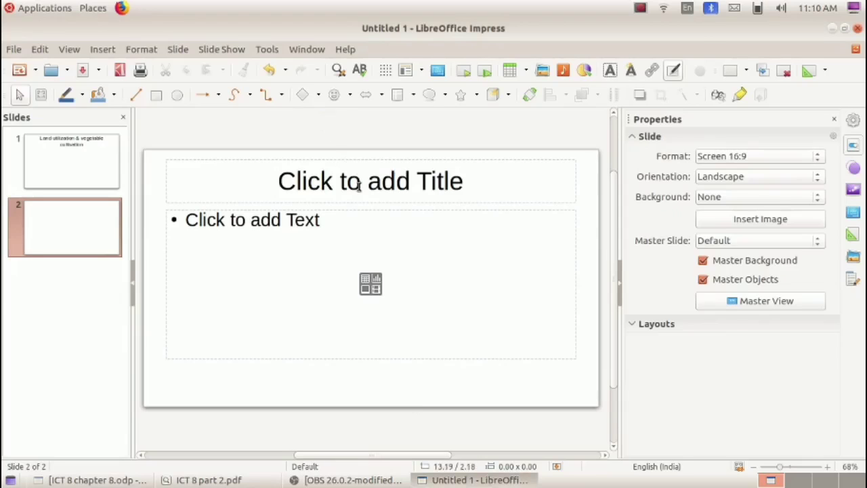
- Title slide 2 'Objectives of the study' and select its content box
left_click(359, 186)
type("Objectives of the study")
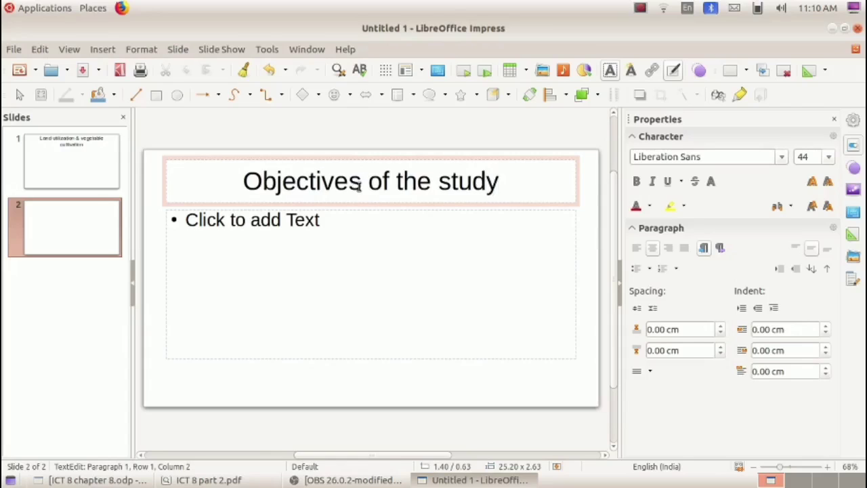
left_click(353, 271)
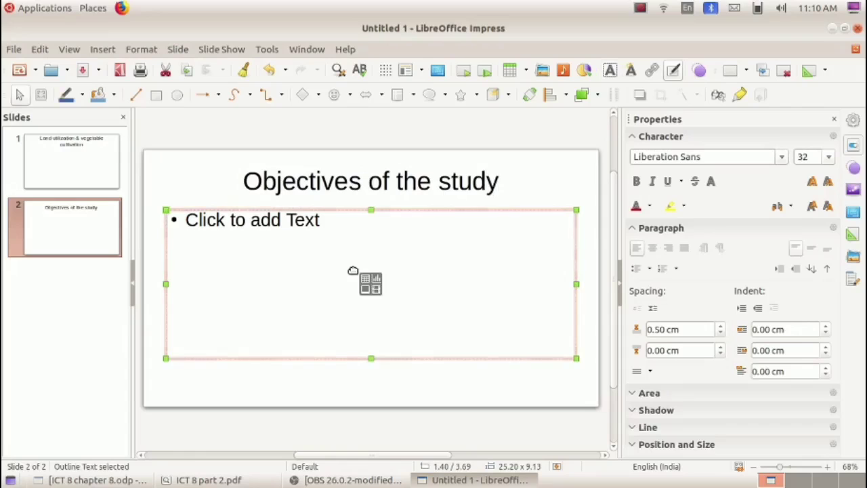
- Insert slide 3 with the Blank Slide layout from the New Slide dropdown
left_click(176, 48)
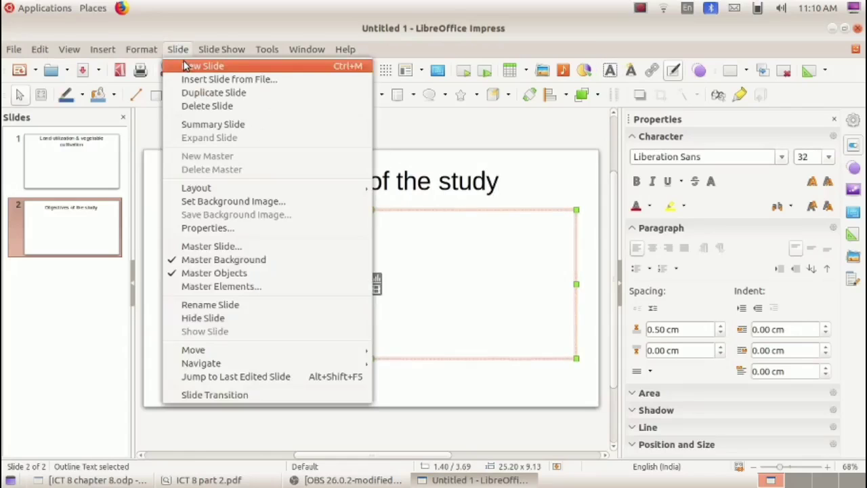
left_click(512, 140)
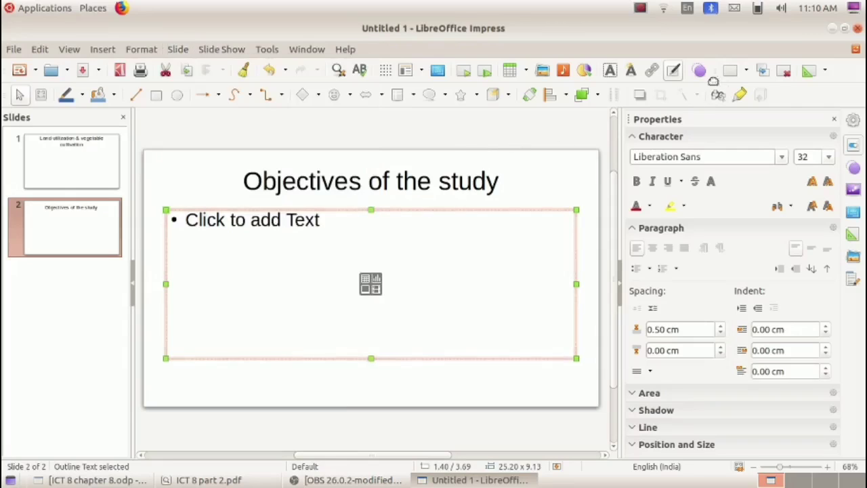
left_click(747, 72)
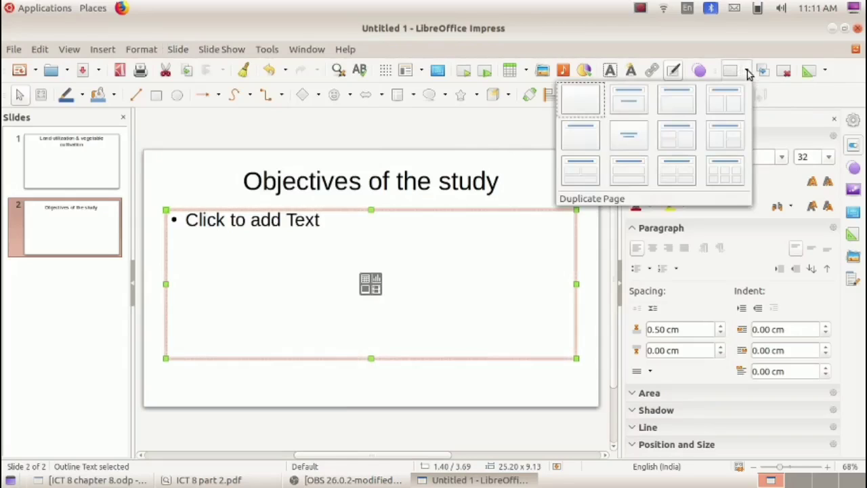
left_click(588, 107)
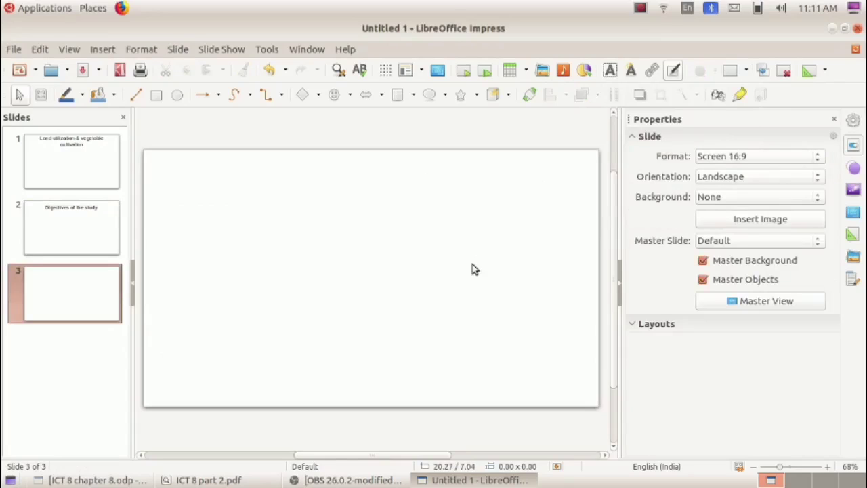
- Draw a text box near the top of slide 3 reading 'Methodology', then return to slide 2
left_click(611, 72)
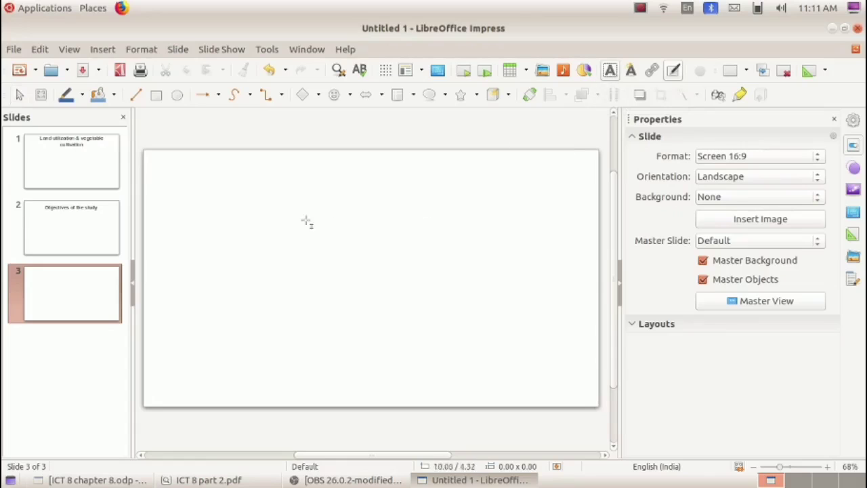
left_click_drag(231, 216, 506, 264)
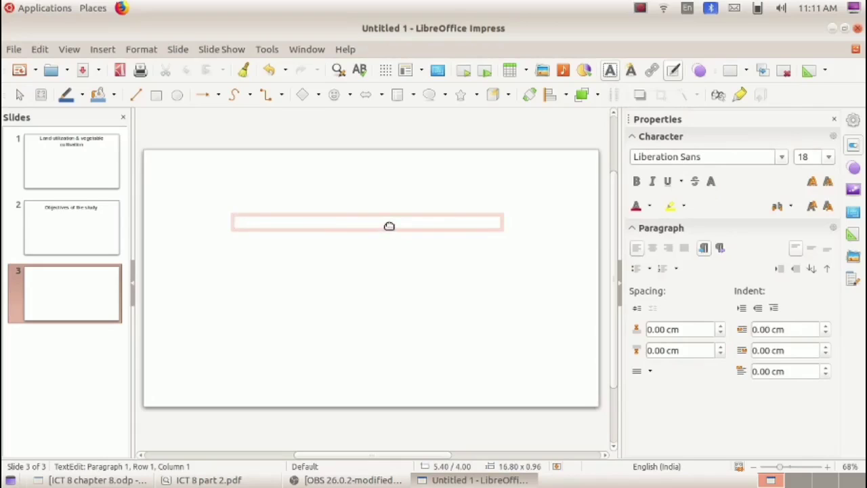
type("Methodology")
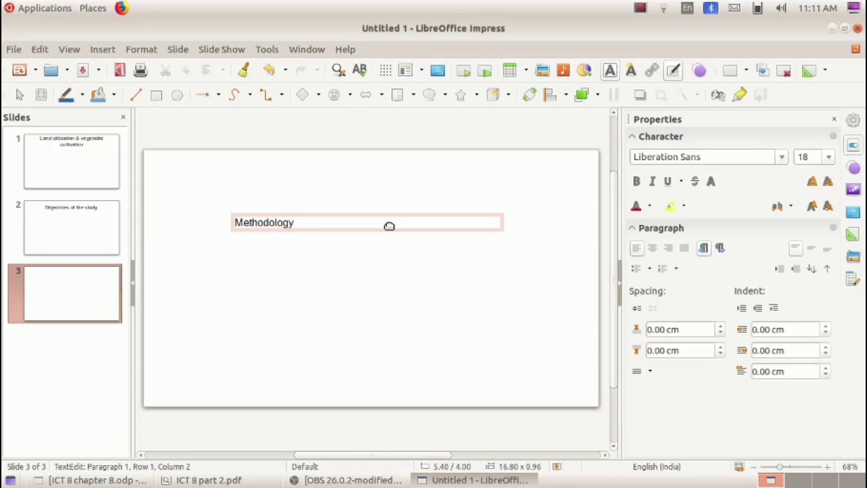
key("Page_Up")
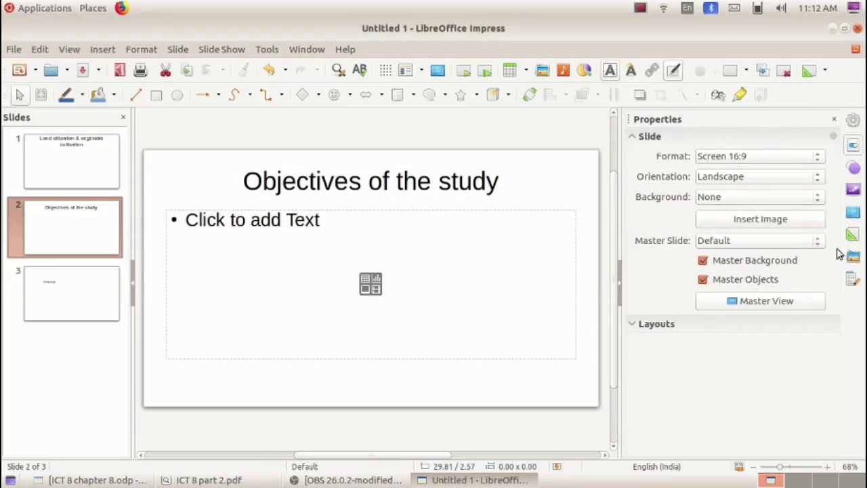
- Uncheck Master Objects for slide 2, expand the sidebar Layouts panel, and open the File menu
left_click(703, 281)
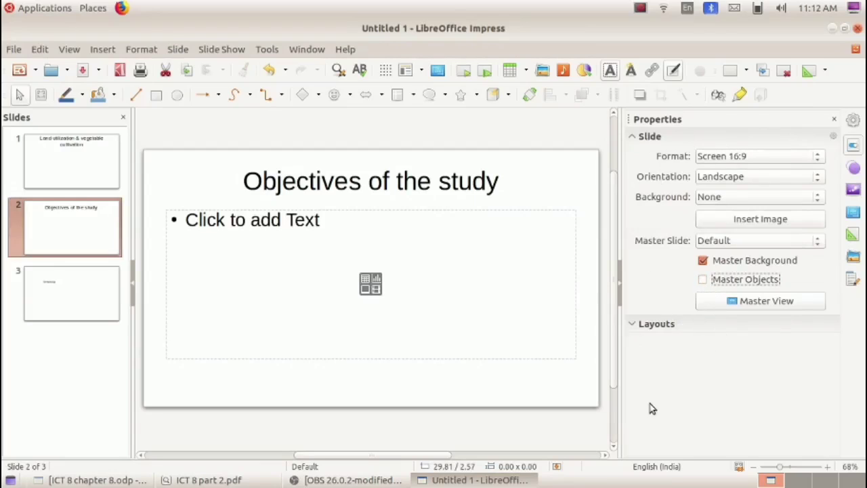
left_click(635, 325)
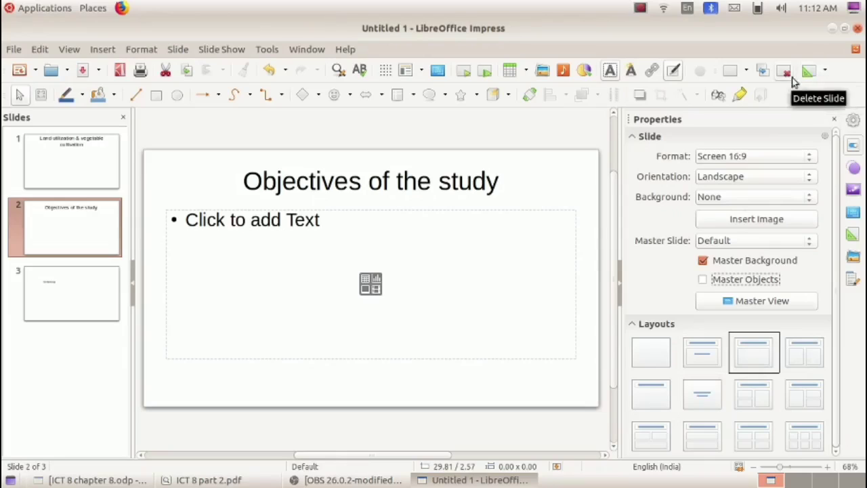
left_click(746, 72)
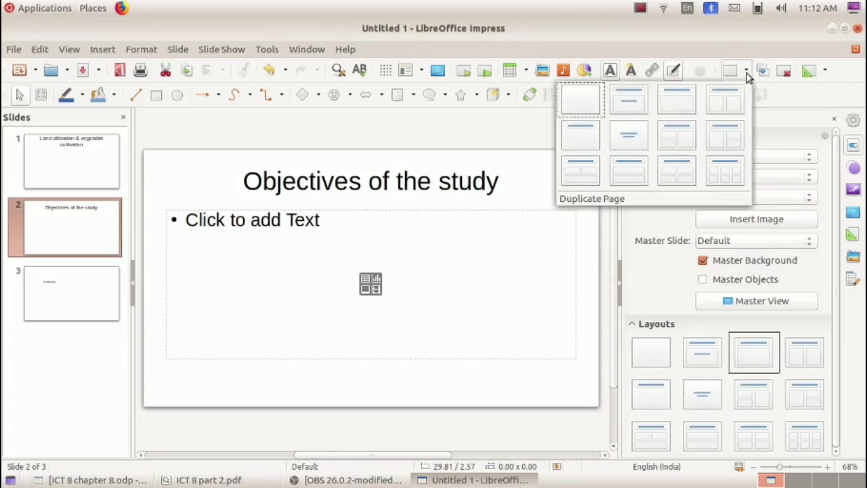
left_click(746, 74)
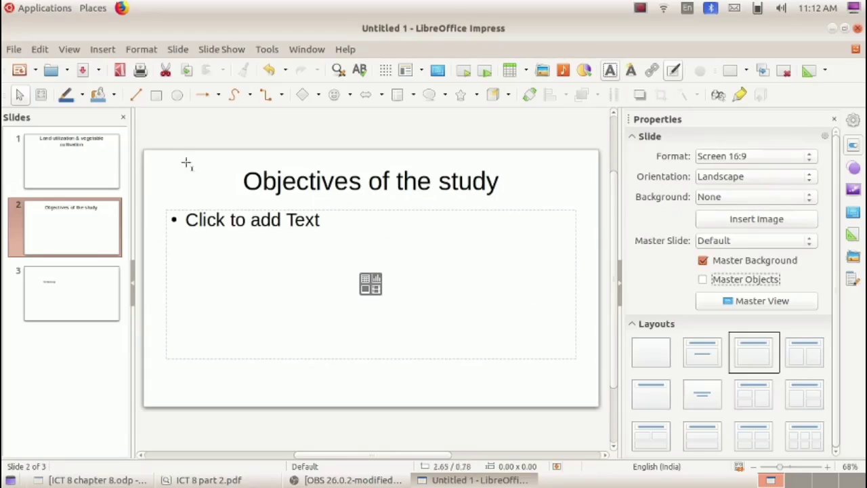
left_click(14, 50)
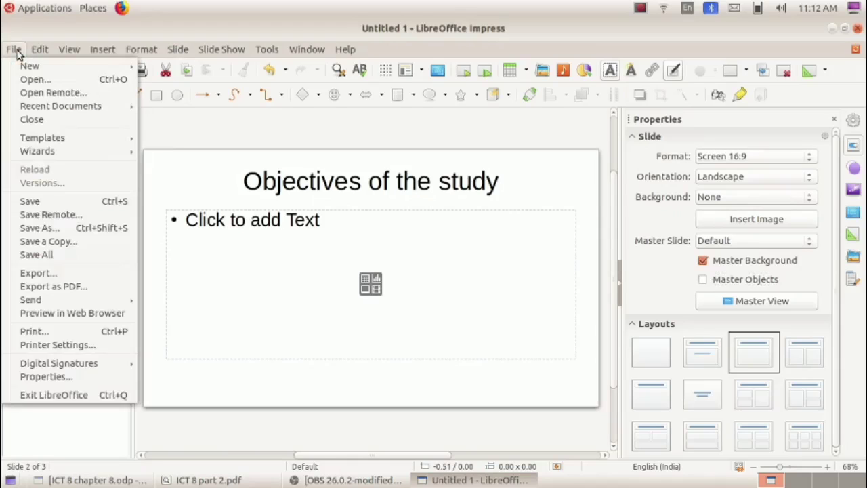
- Save the presentation as 'presentation' in the Documents folder
left_click(44, 202)
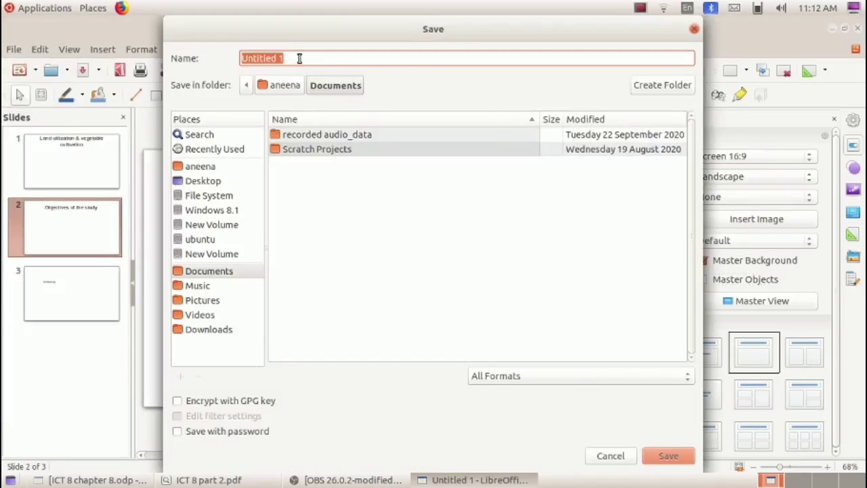
key("BackSpace")
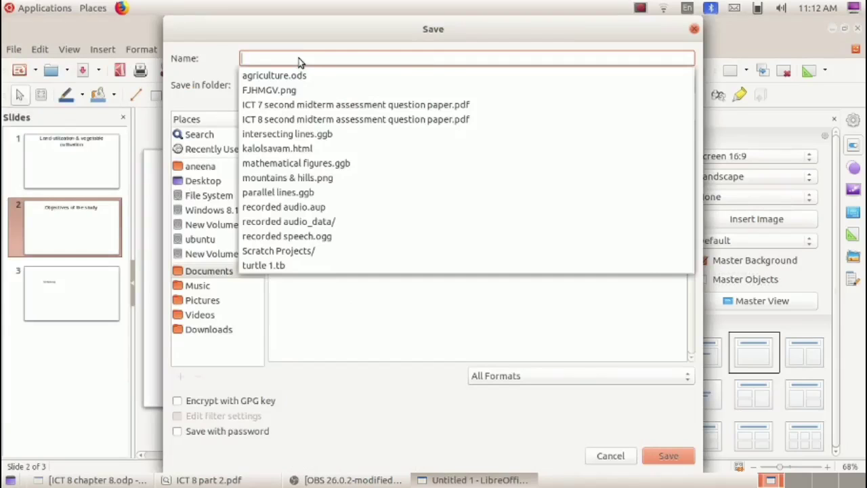
type("presen")
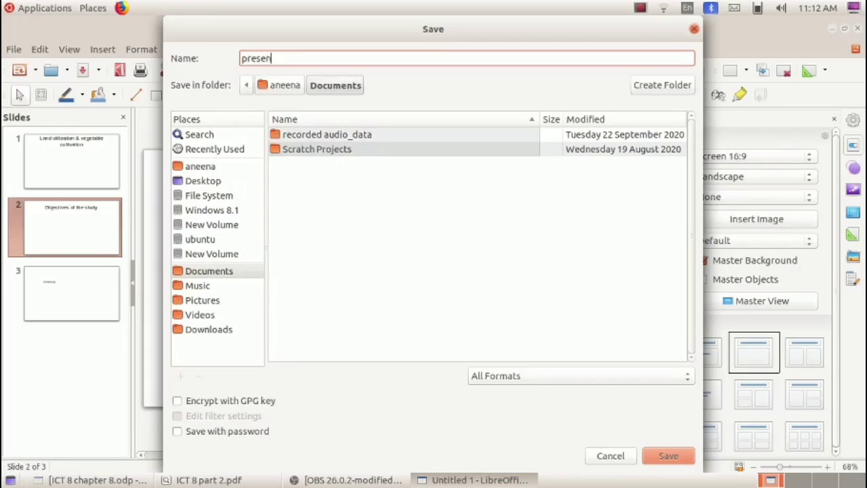
type("tation")
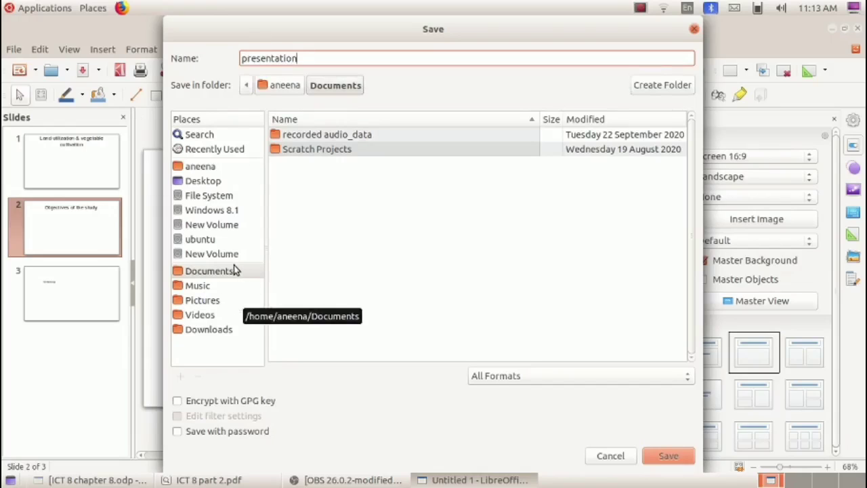
left_click(214, 272)
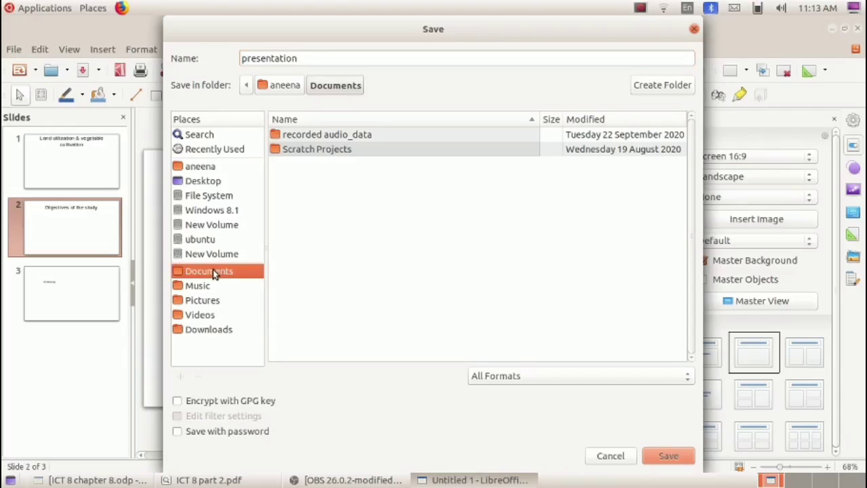
left_click(667, 456)
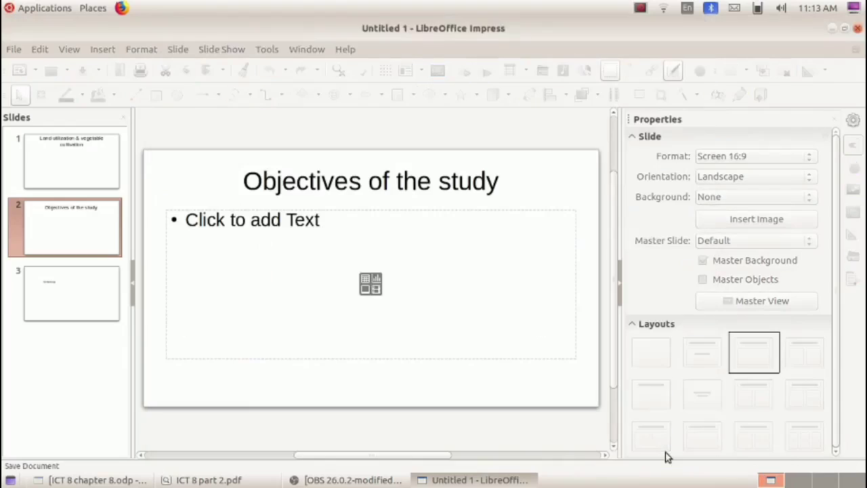